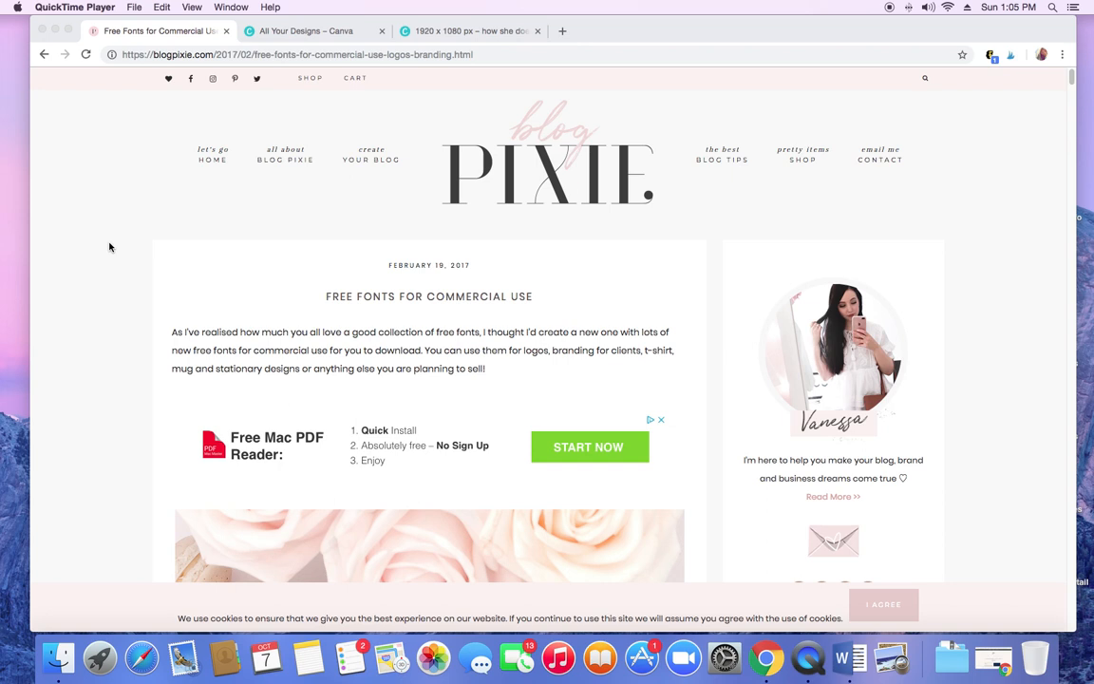
# Examine the font samples shown in the article on free fonts for commercial use.
pyautogui.click(1071, 79)
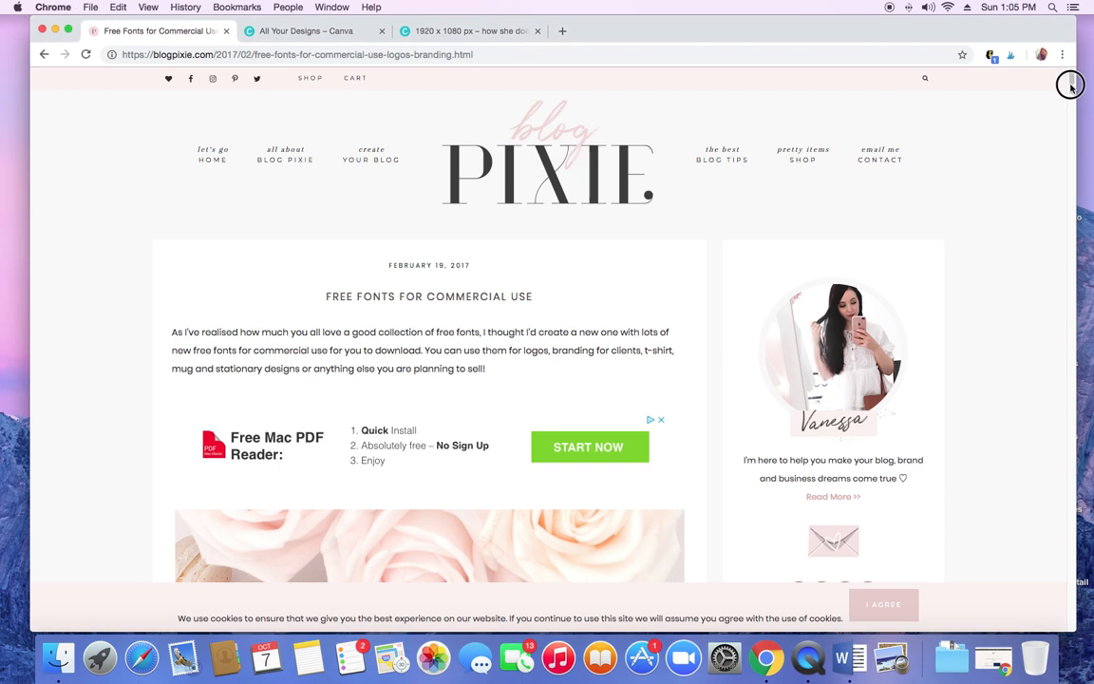
pyautogui.moveTo(1071, 80); pyautogui.dragTo(1057, 150)
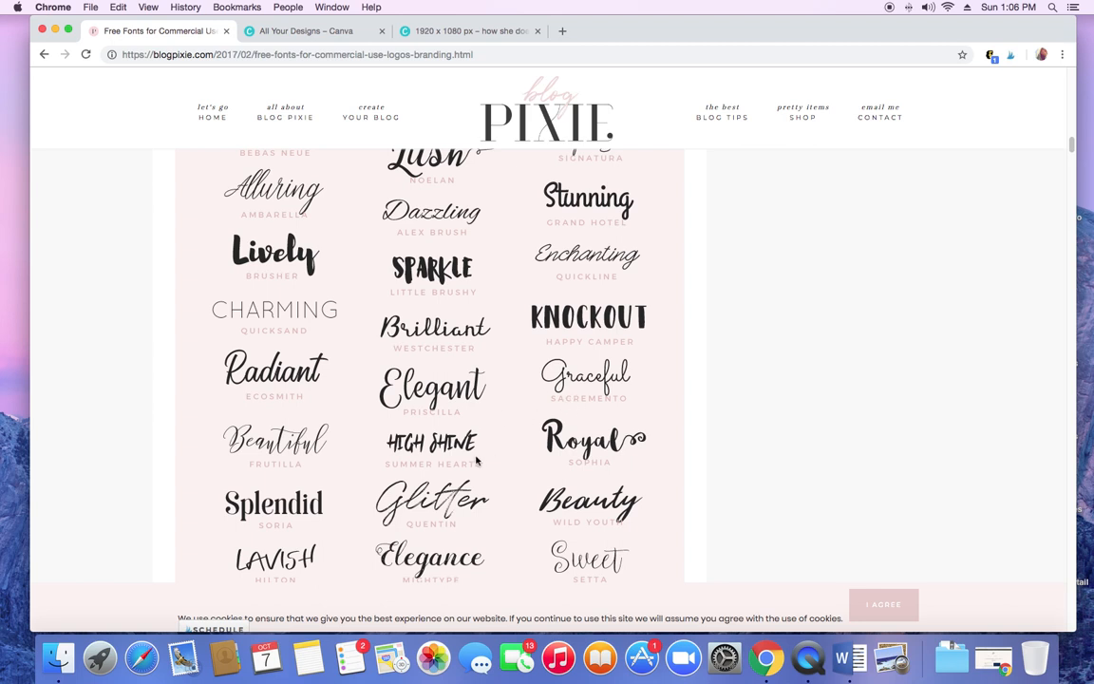
pyautogui.scroll(1, 477, 460)
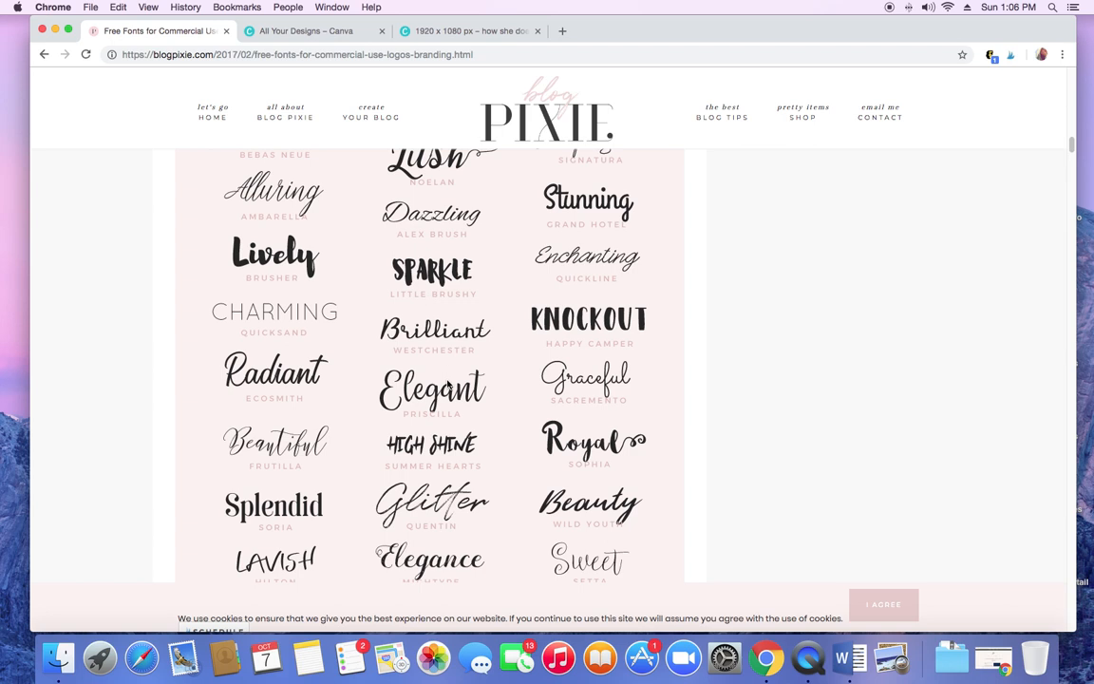
pyautogui.scroll(3, 447, 384)
pyautogui.scroll(5, 447, 382)
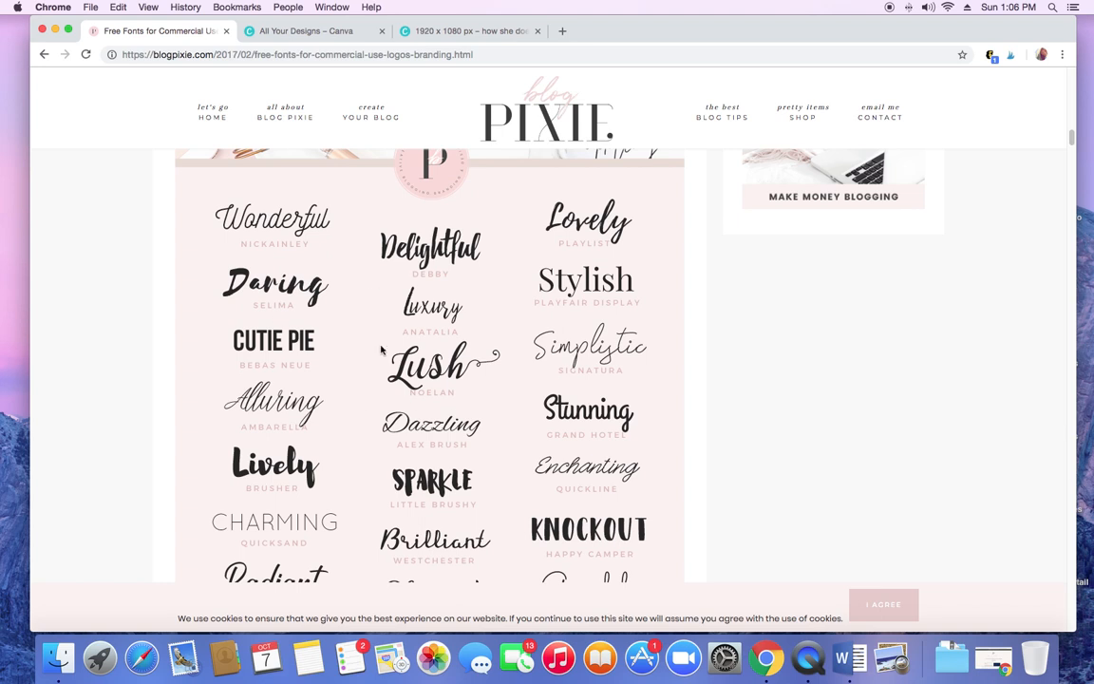
pyautogui.click(1072, 140)
pyautogui.moveTo(1072, 141); pyautogui.dragTo(1060, 151)
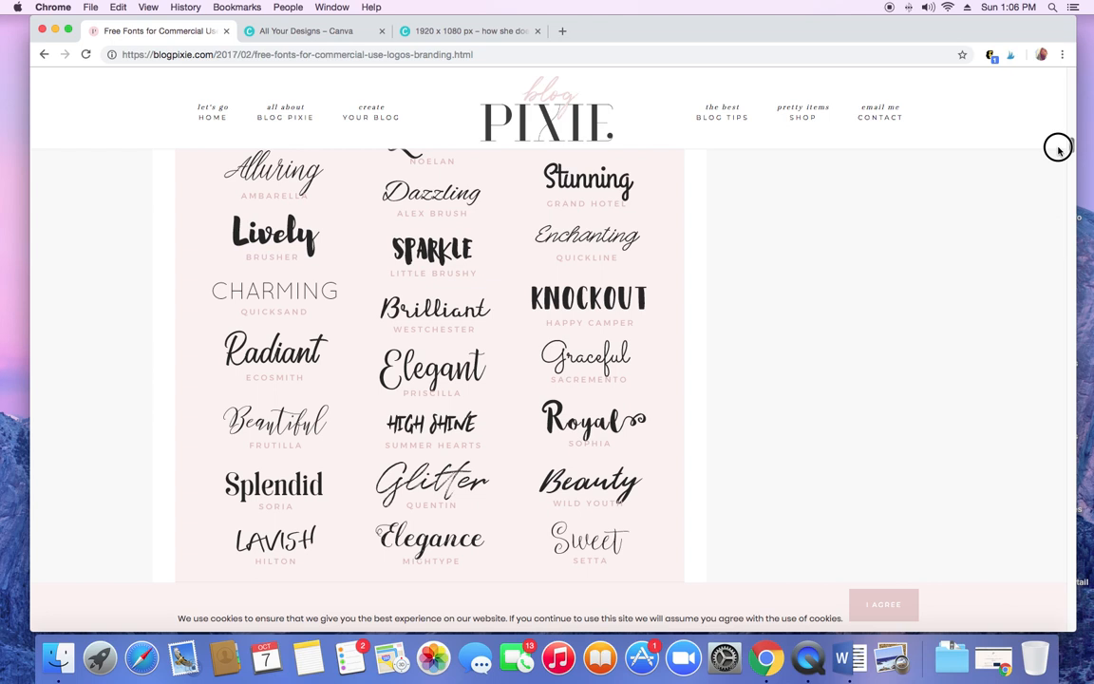
pyautogui.moveTo(1059, 150); pyautogui.dragTo(1058, 143)
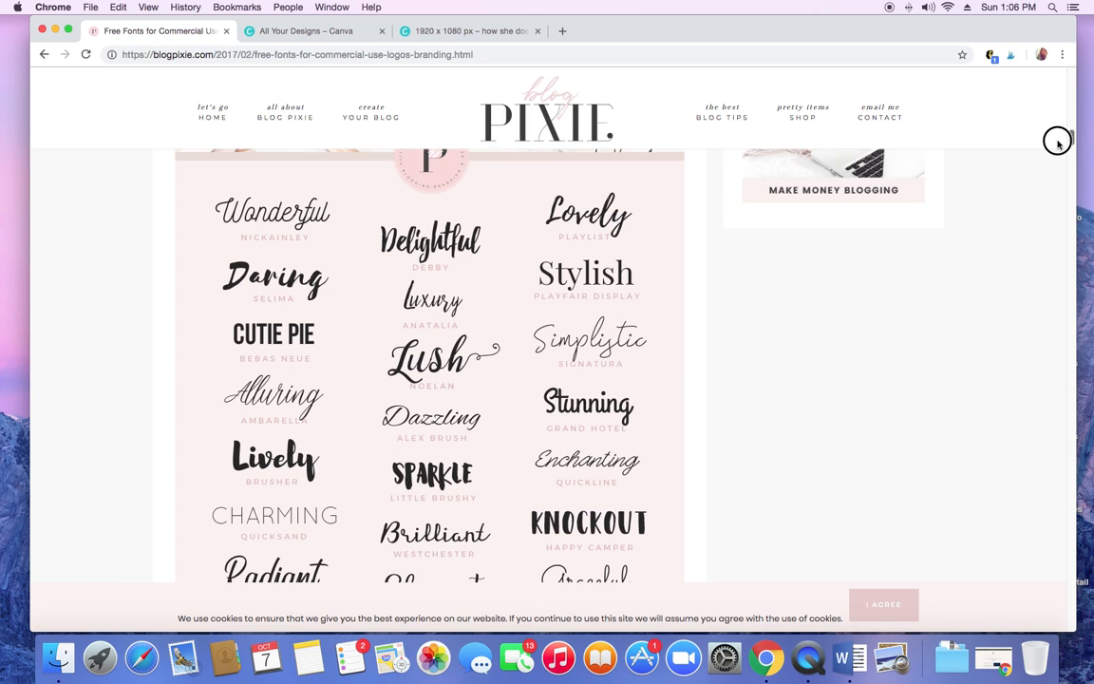
pyautogui.moveTo(1058, 142); pyautogui.dragTo(1056, 152)
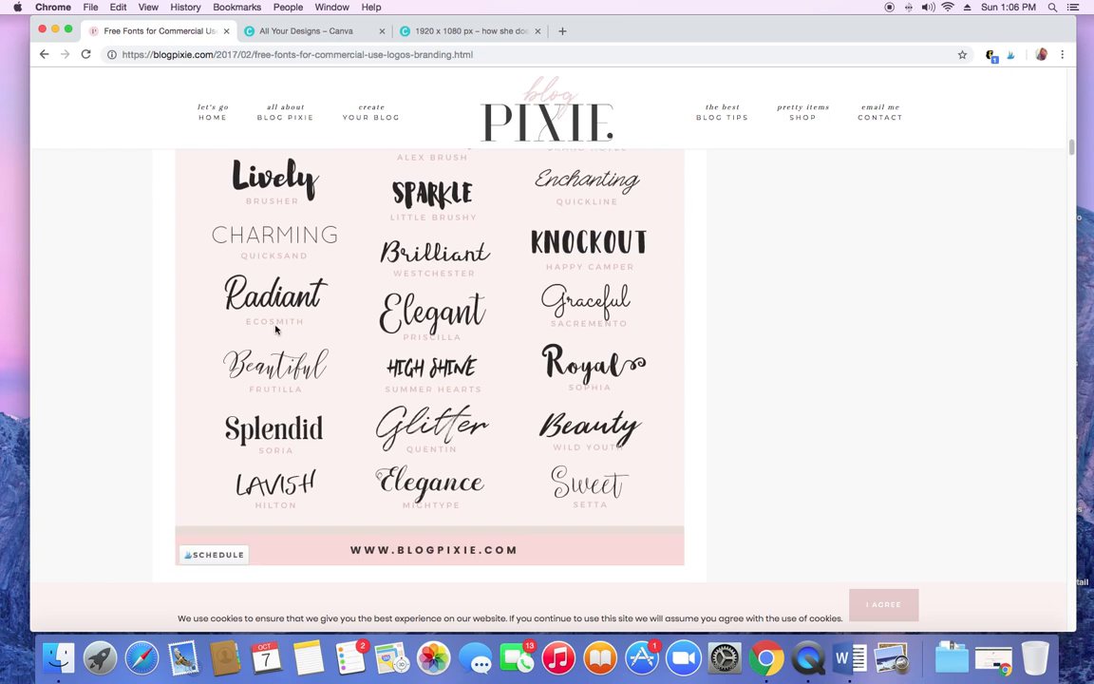
pyautogui.click(1073, 150)
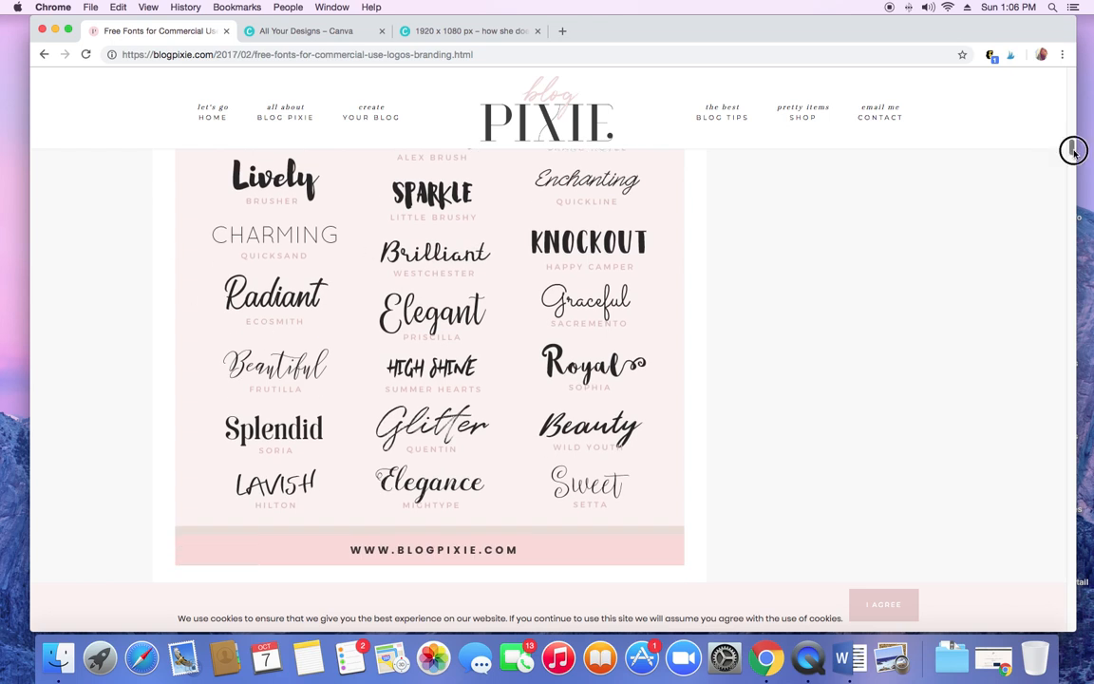
# Open the Ecosmith font from the article's list of commercial-use free fonts and download Ecosmith Script.zip.
pyautogui.moveTo(1074, 150); pyautogui.dragTo(1062, 168)
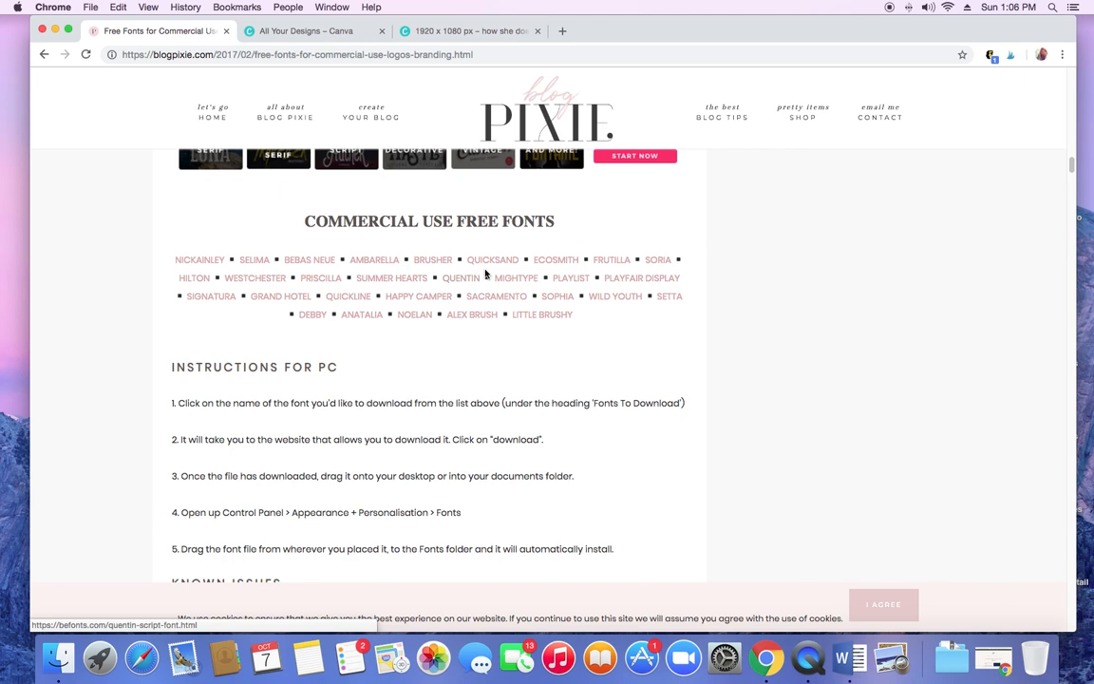
pyautogui.click(547, 265)
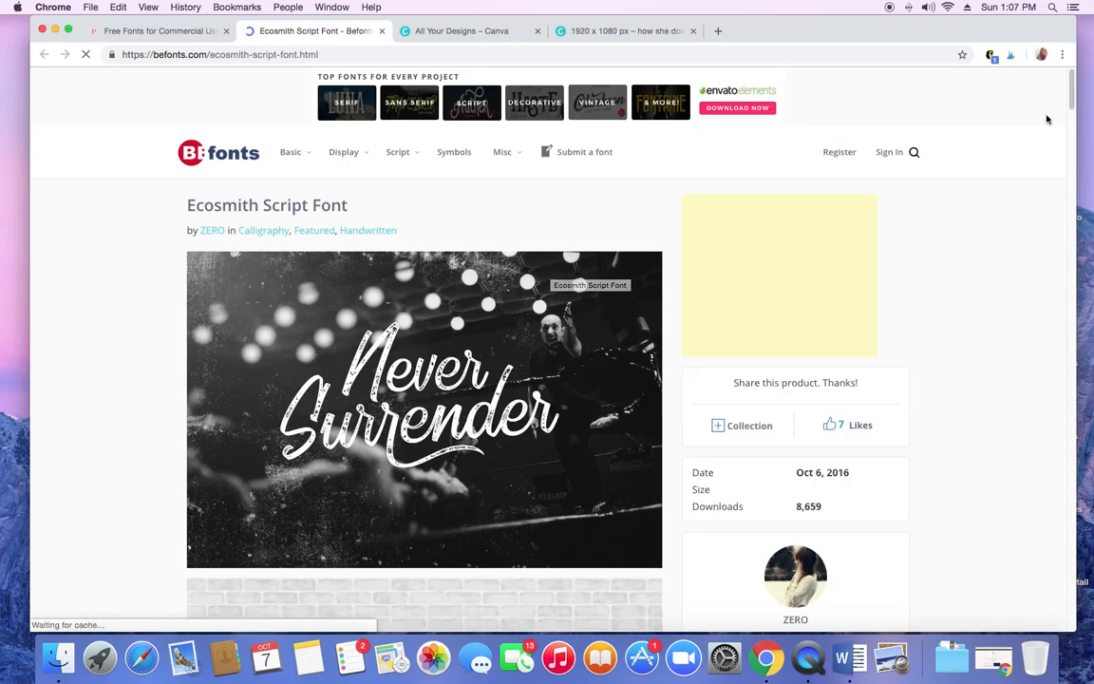
pyautogui.moveTo(1073, 83); pyautogui.dragTo(1060, 123)
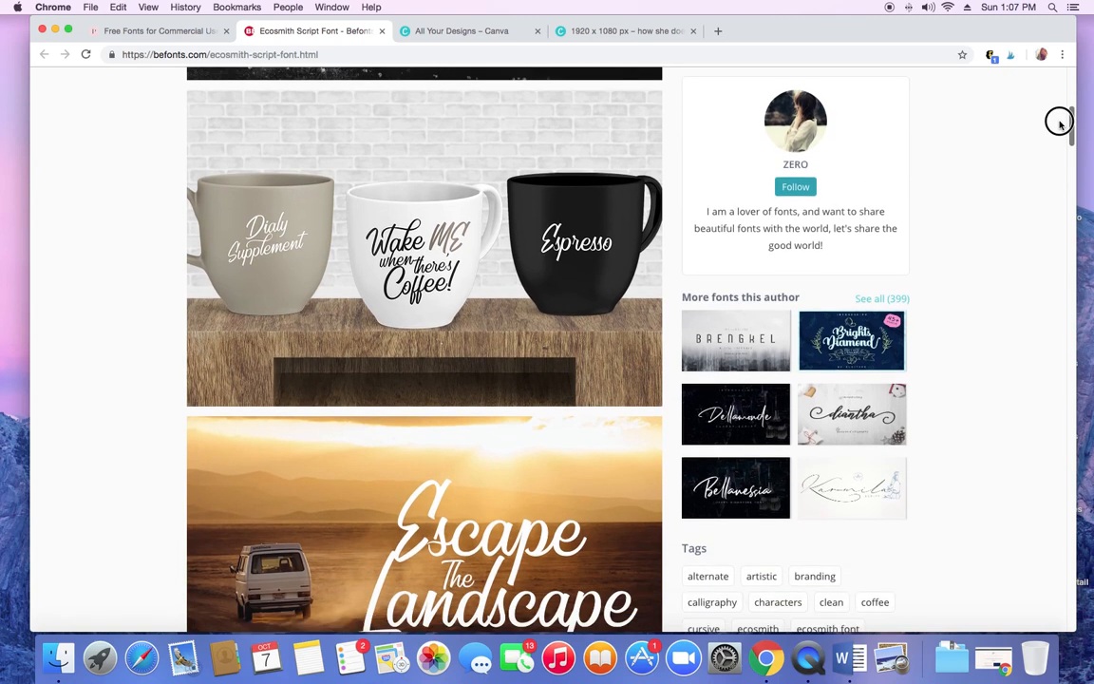
pyautogui.moveTo(1060, 123); pyautogui.dragTo(1003, 427)
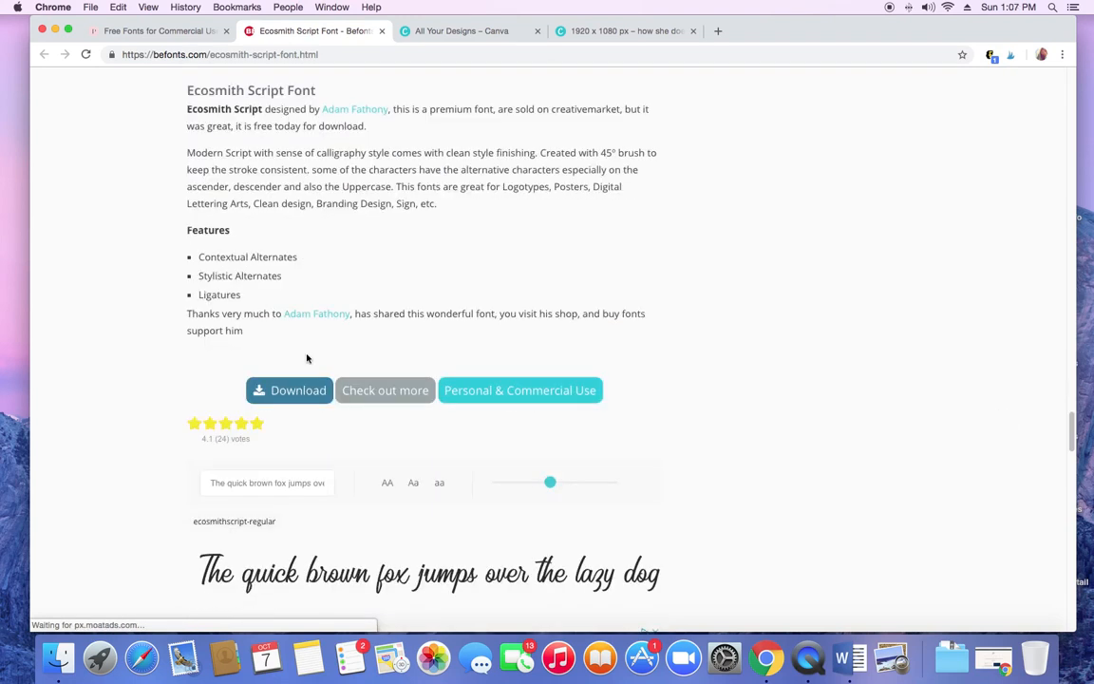
pyautogui.click(292, 391)
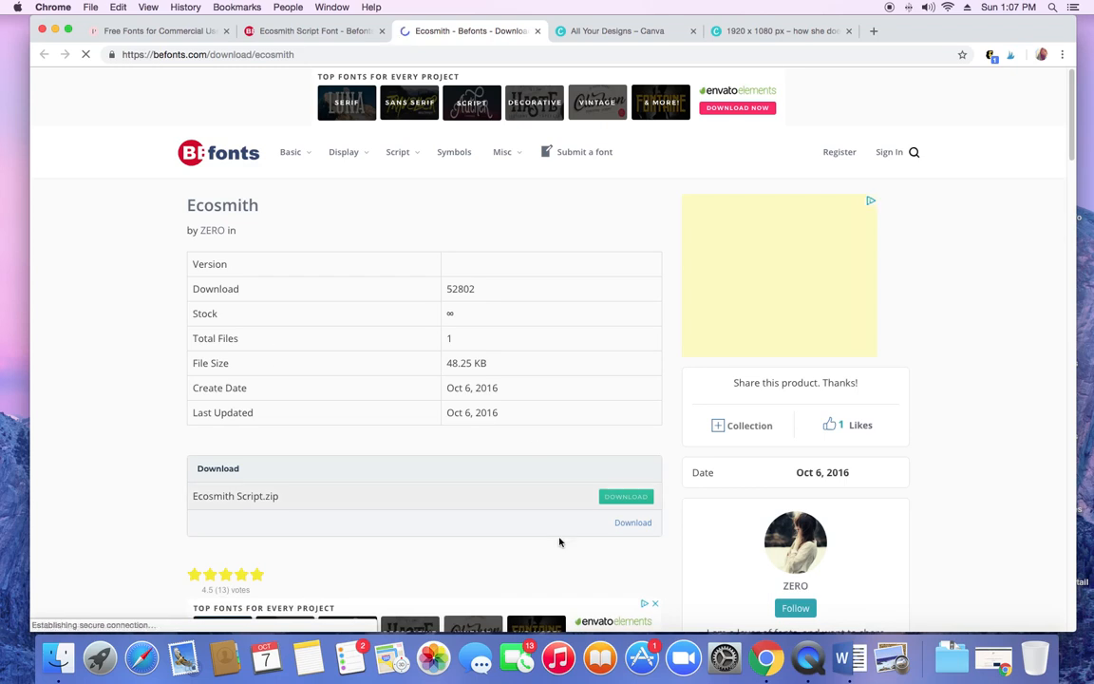
pyautogui.click(633, 523)
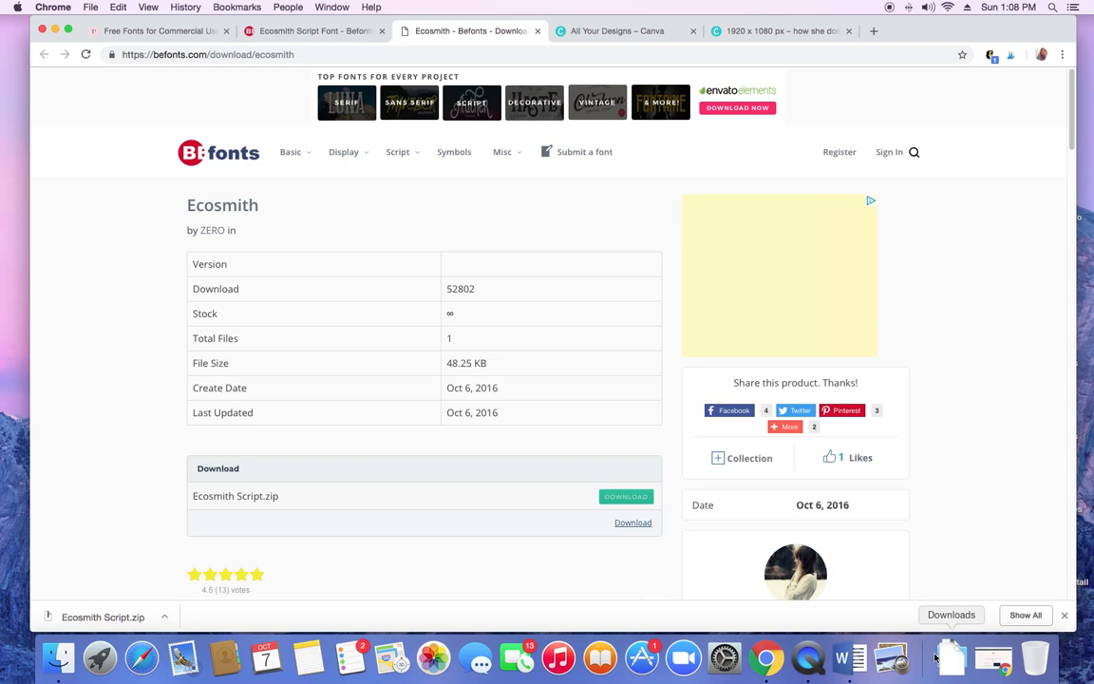
# Open the downloaded Ecosmith Script archive and install EcosmithScript-Regular.otf on the computer with Font Book.
pyautogui.click(78, 618)
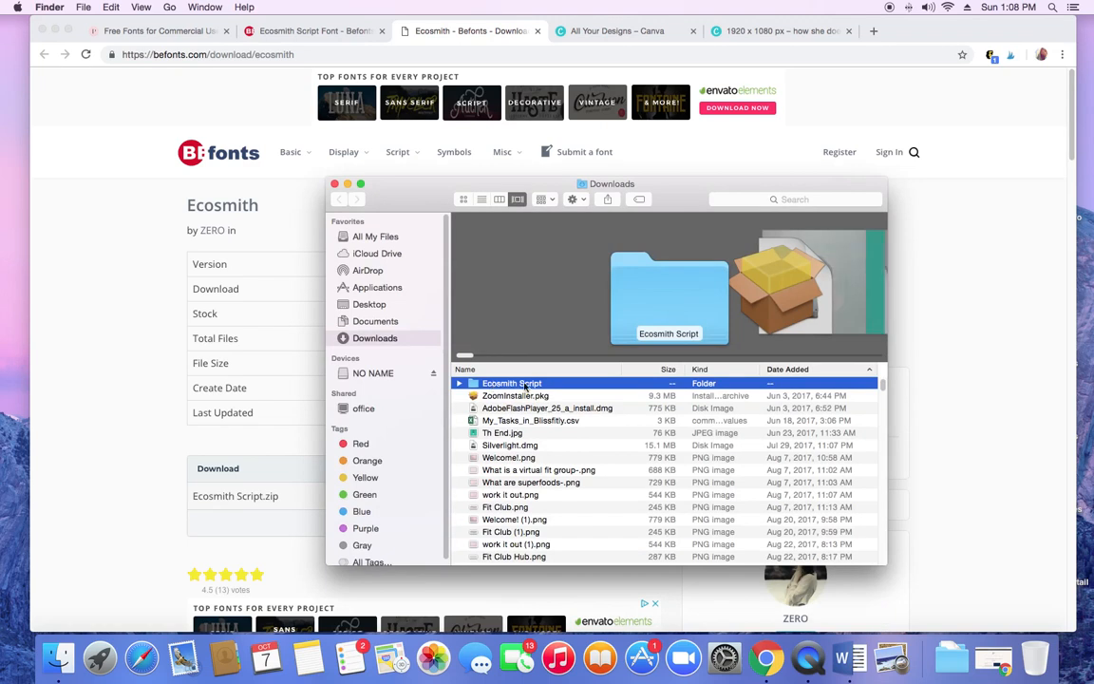
pyautogui.doubleClick(458, 384)
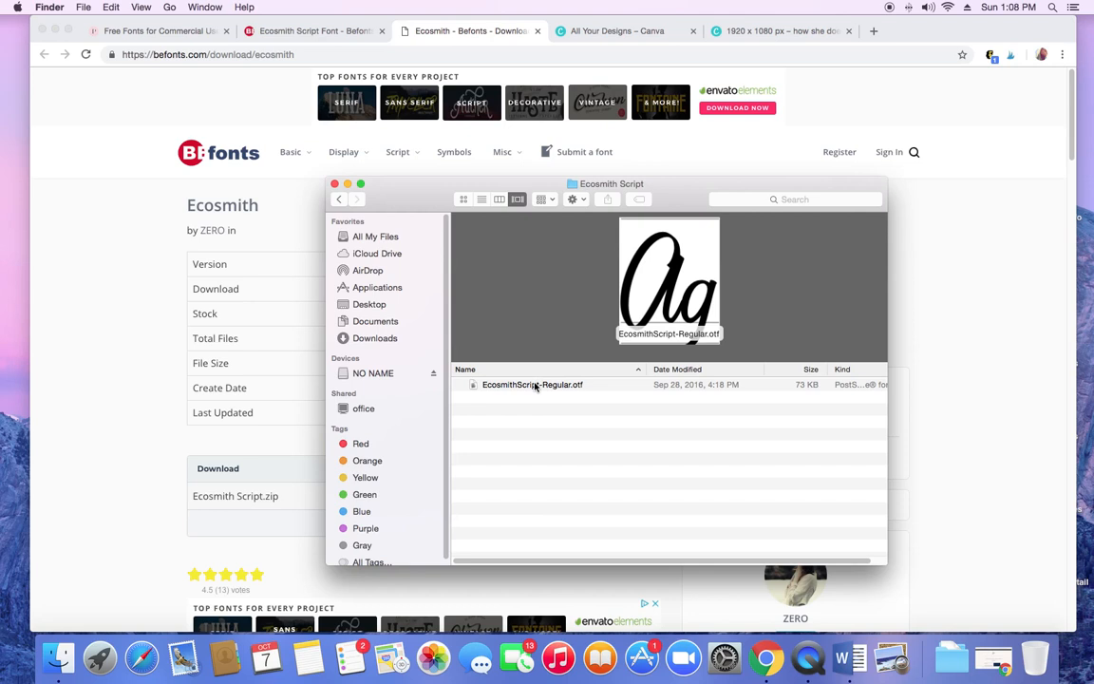
pyautogui.click(535, 384)
pyautogui.doubleClick(534, 384)
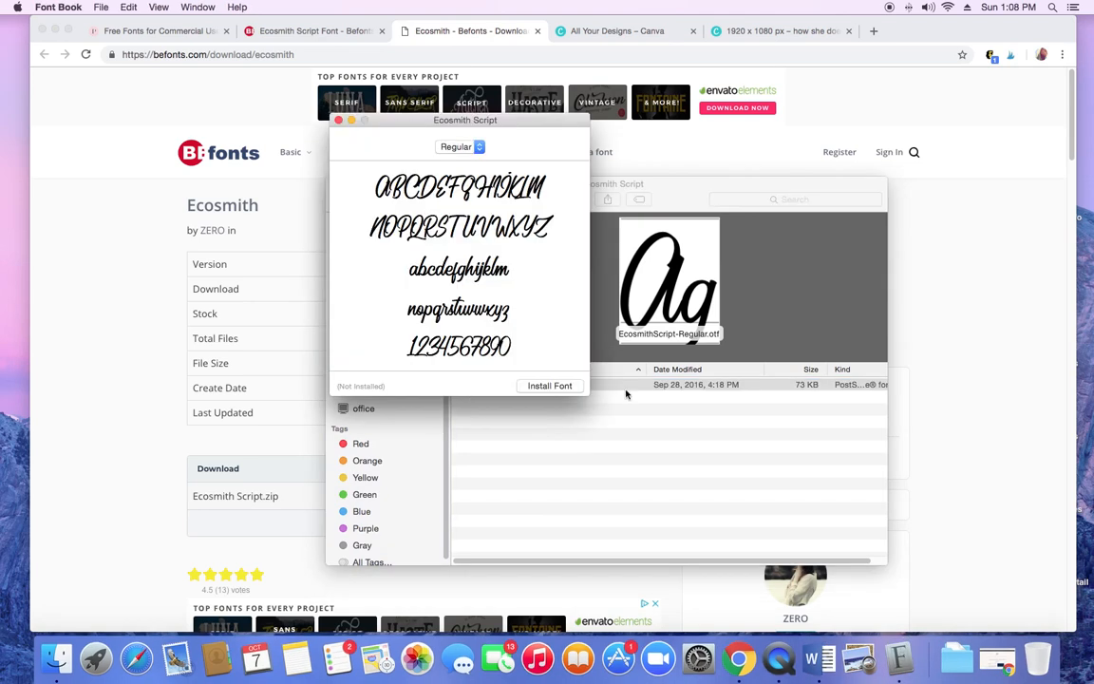
pyautogui.click(539, 386)
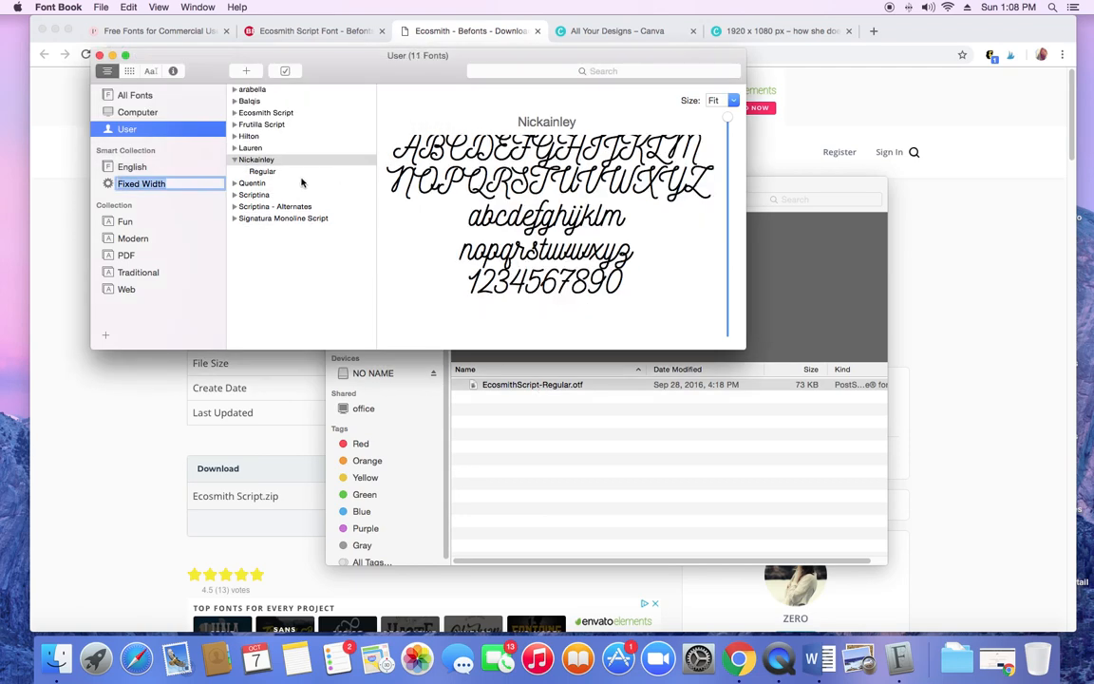
# Browse the previews of the user-installed fonts from arabella to Quentin, then view Ecosmith Script.
pyautogui.click(305, 90)
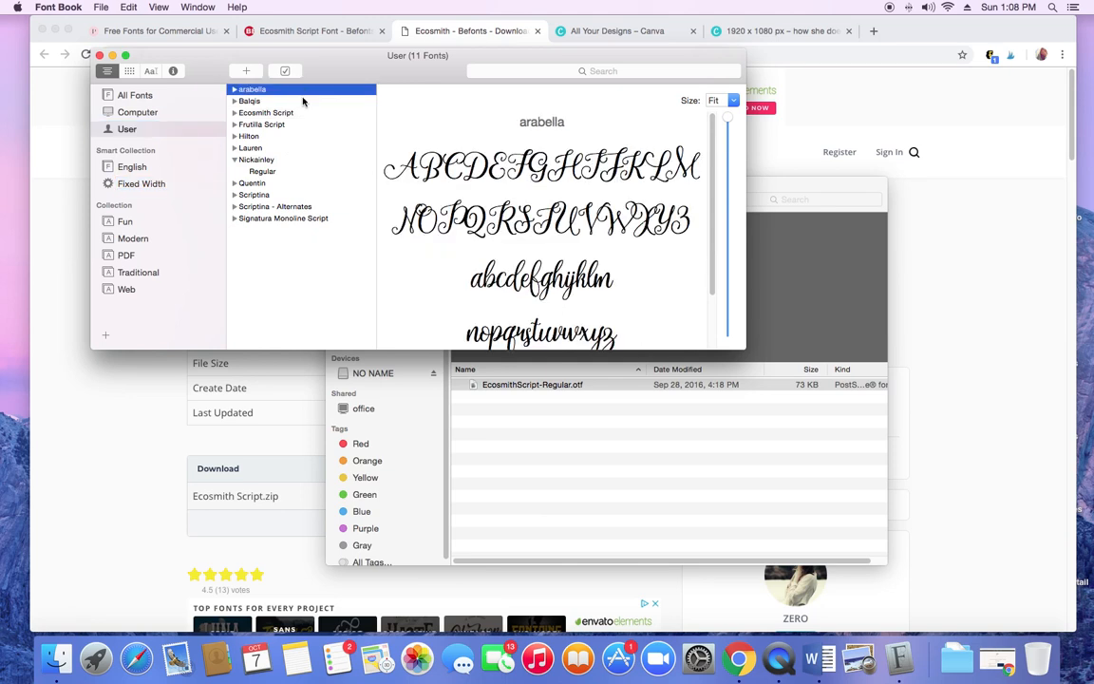
pyautogui.click(303, 101)
pyautogui.click(304, 112)
pyautogui.click(301, 124)
pyautogui.click(301, 136)
pyautogui.click(301, 148)
pyautogui.click(300, 160)
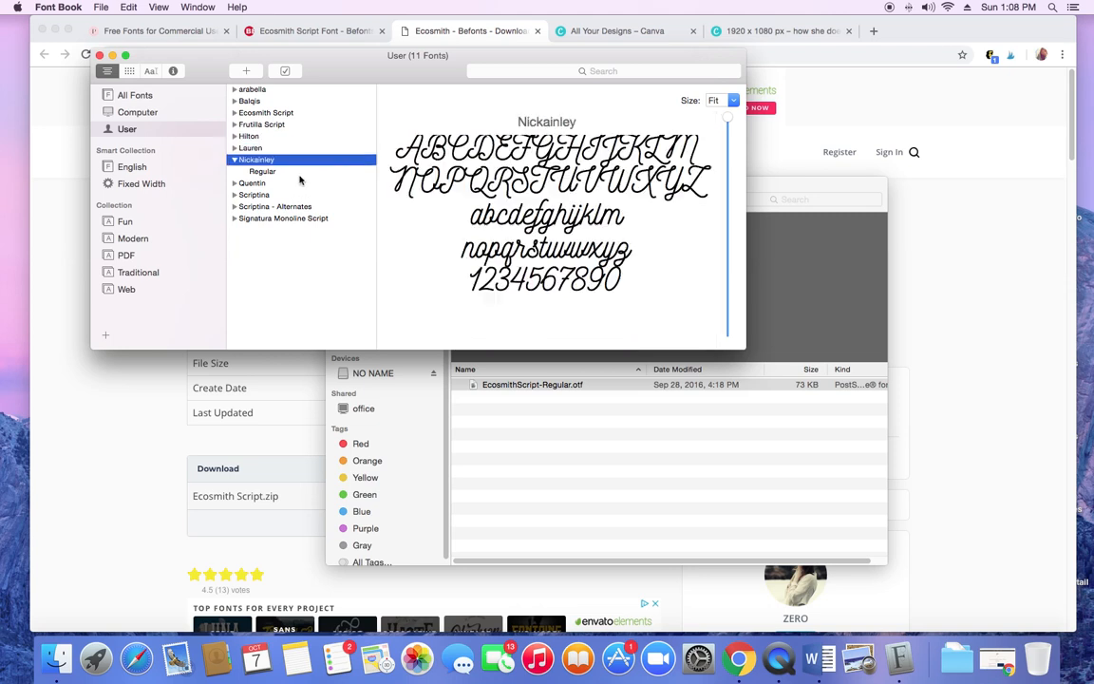
pyautogui.click(273, 182)
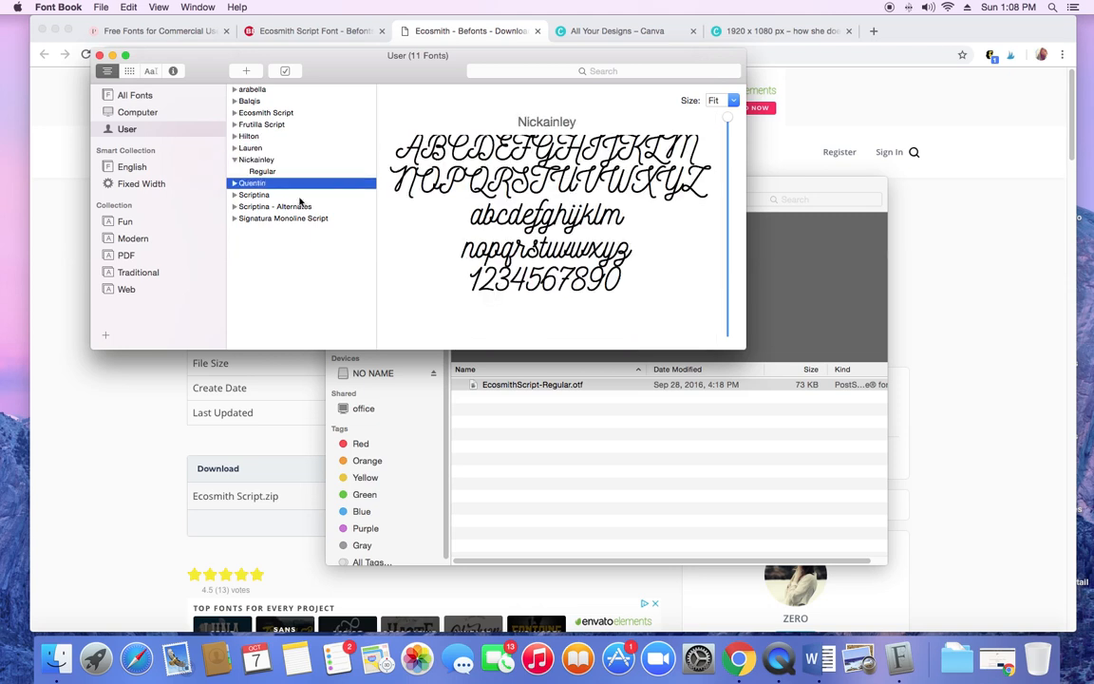
pyautogui.click(281, 113)
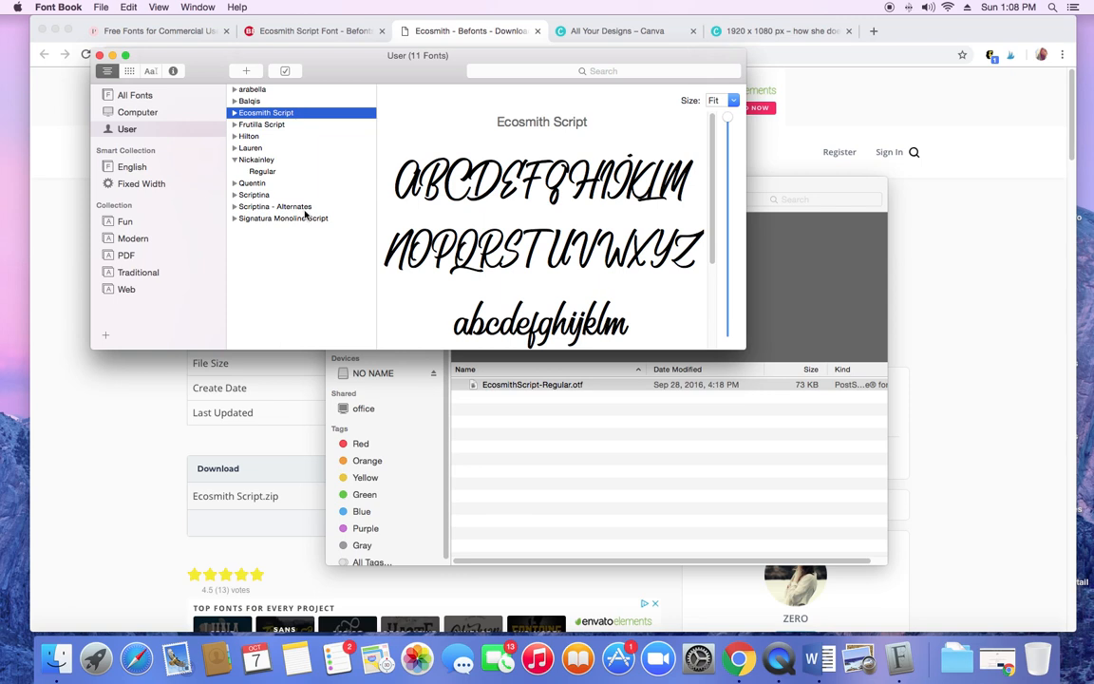
# Switch to the Canva banner design, select the "how she does it" text and open the page for uploading own fonts.
pyautogui.click(97, 386)
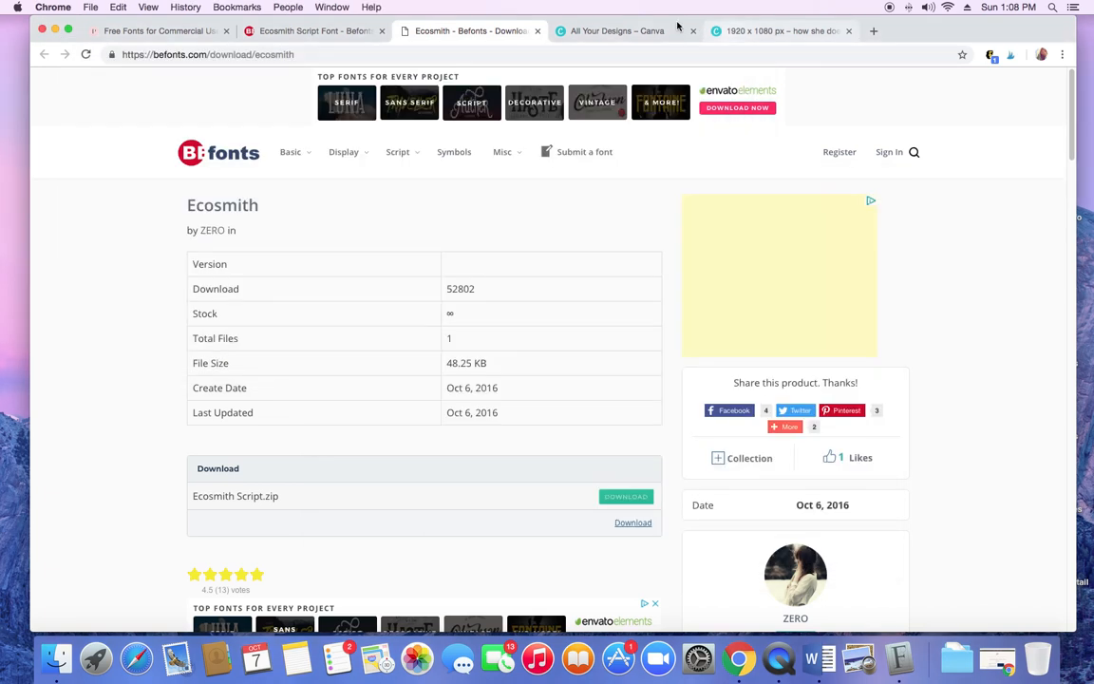
pyautogui.click(733, 33)
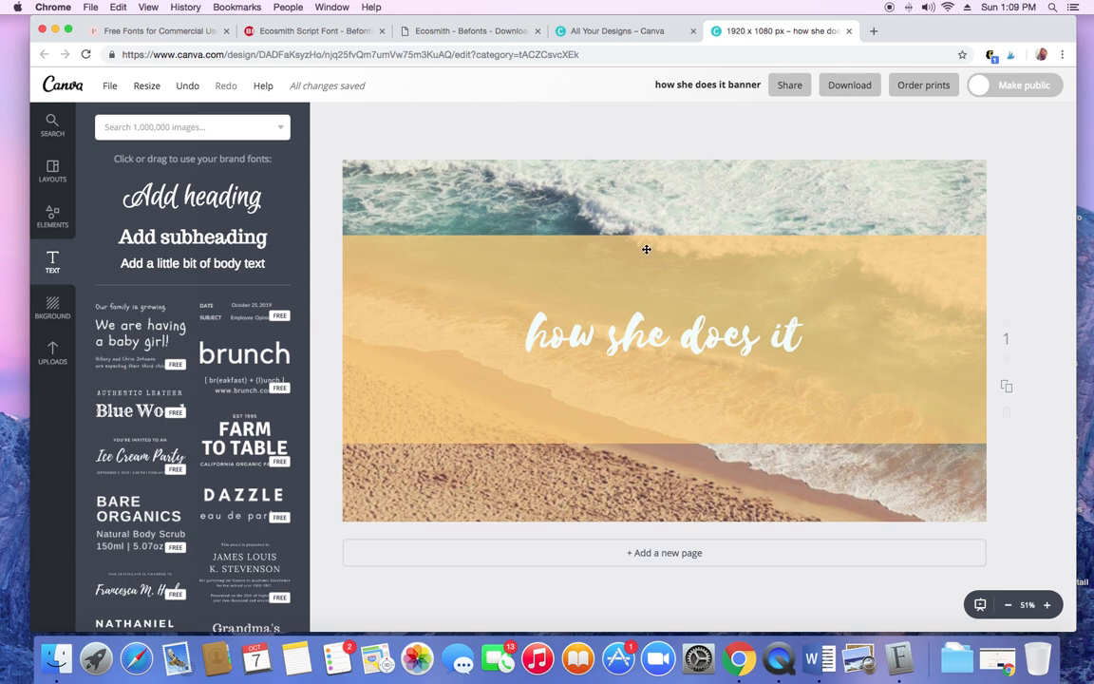
pyautogui.click(628, 337)
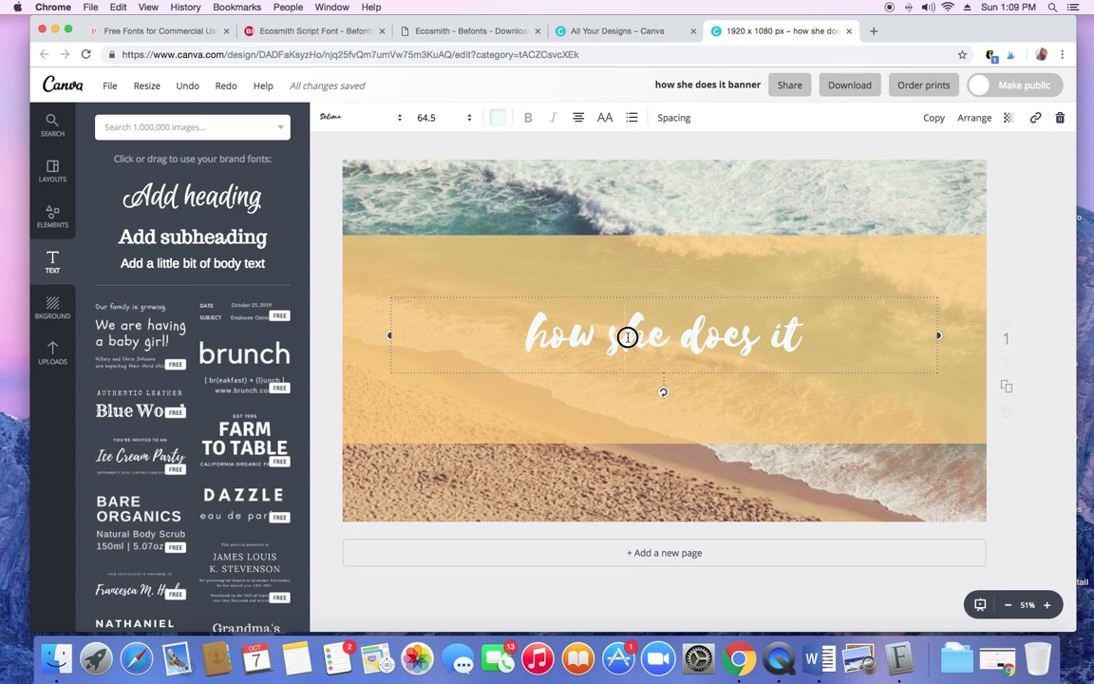
pyautogui.click(627, 337)
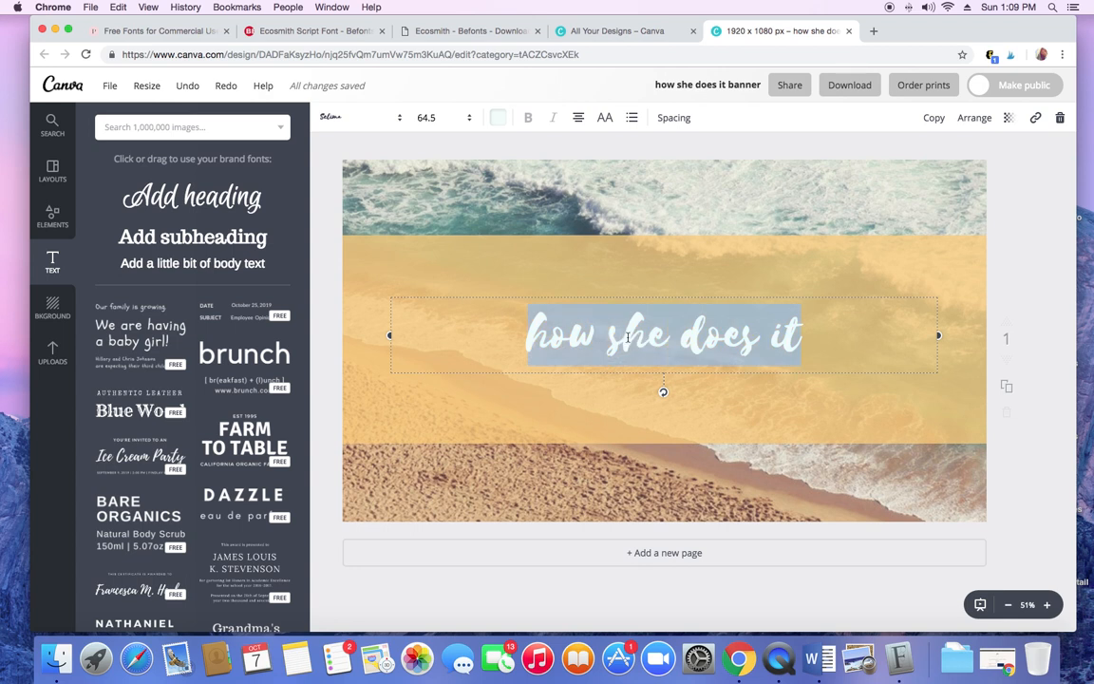
pyautogui.click(393, 125)
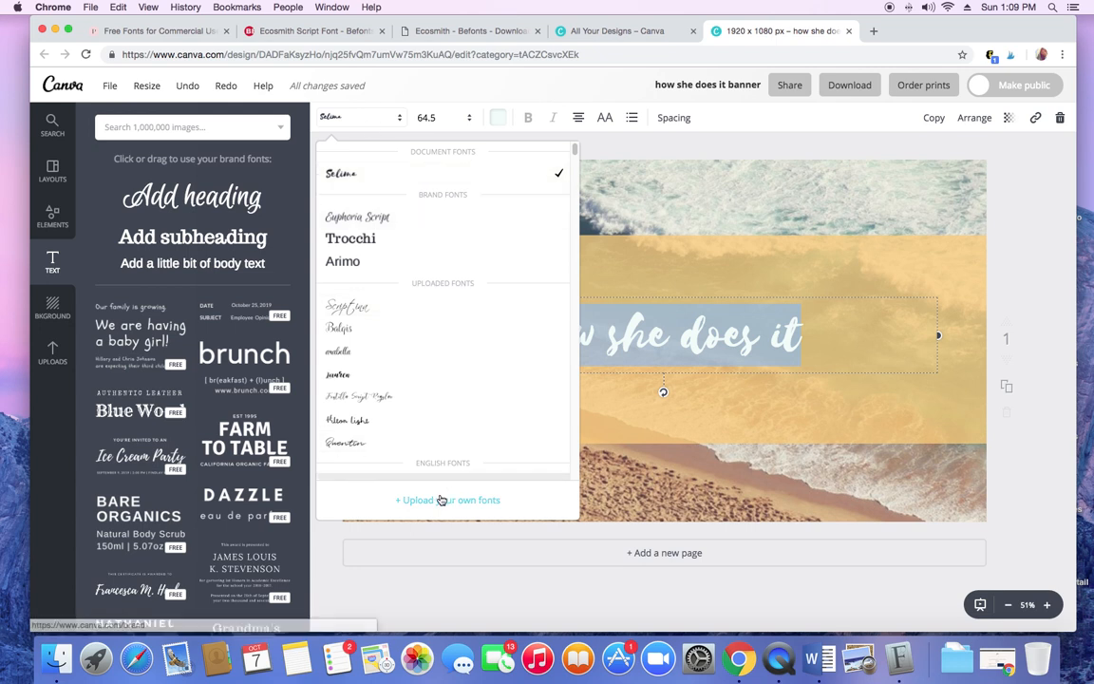
pyautogui.click(405, 499)
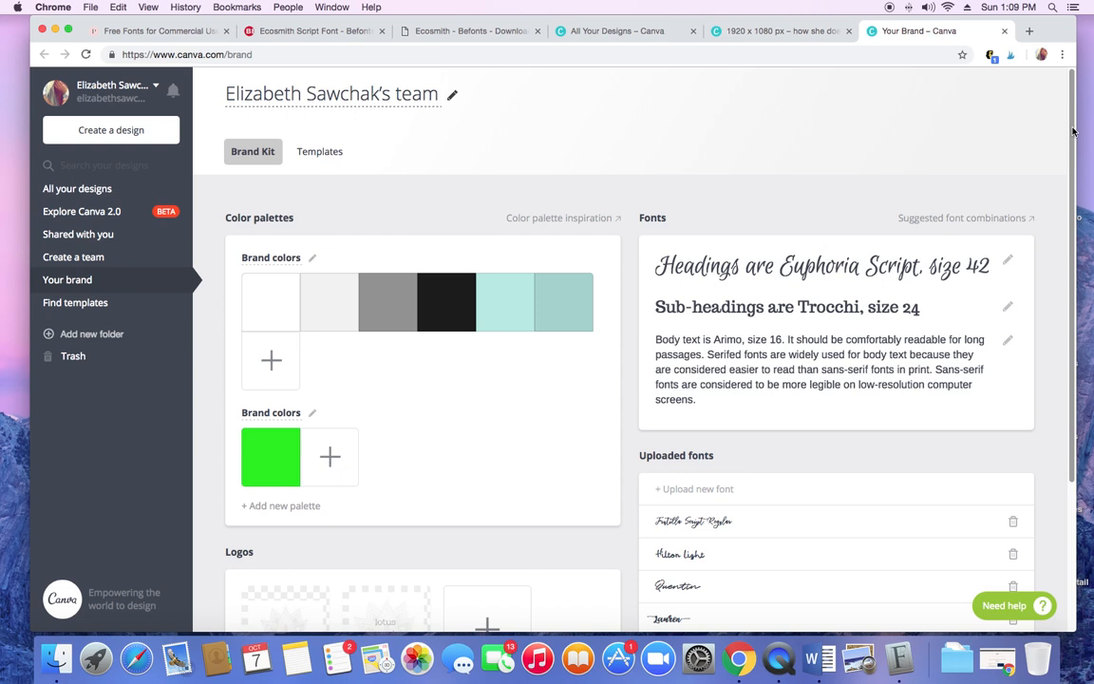
# Upload EcosmithScript-Regular.otf from the Ecosmith Script folder in Downloads to the brand's uploaded fonts, confirming the right to use it.
pyautogui.moveTo(1072, 134); pyautogui.dragTo(1053, 303)
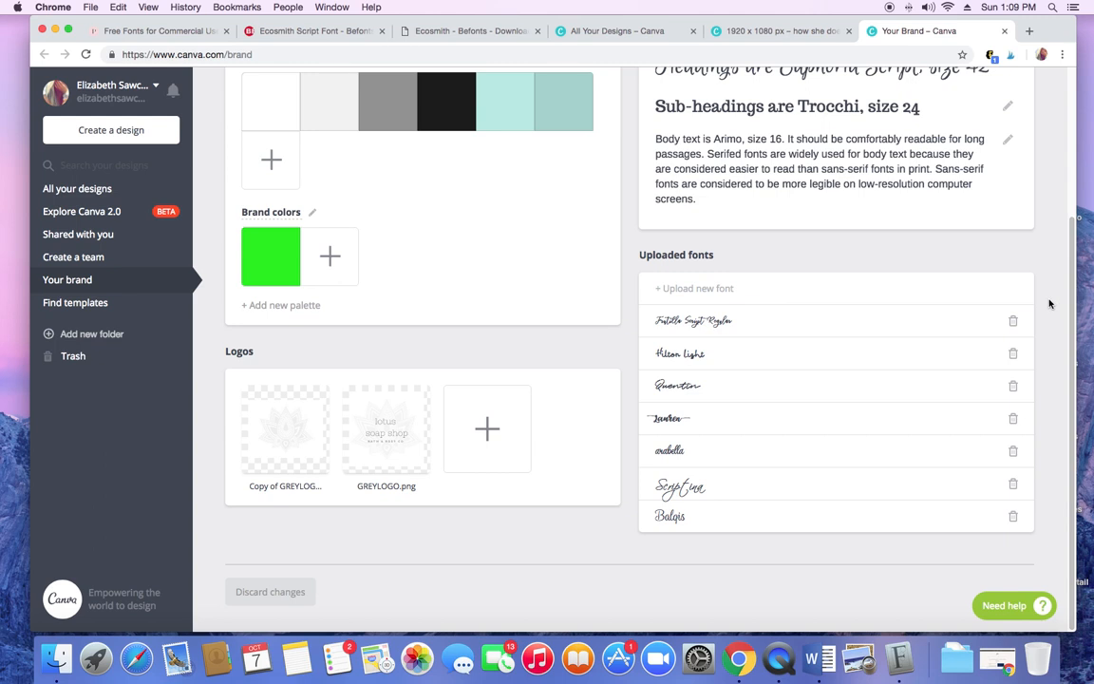
pyautogui.click(718, 290)
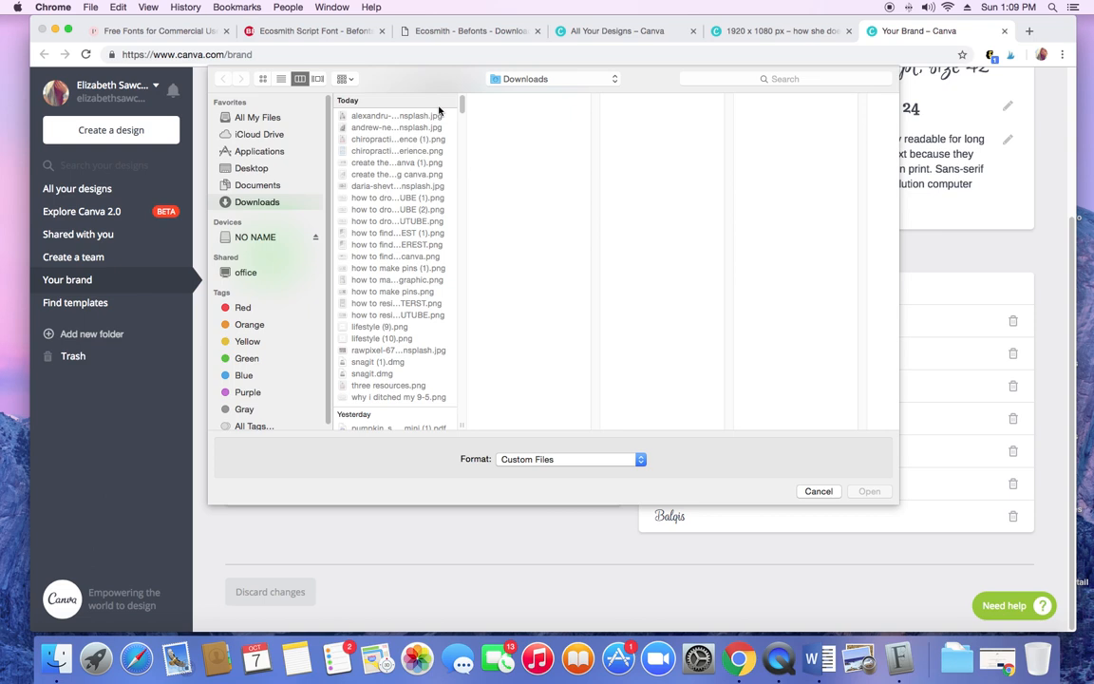
pyautogui.moveTo(462, 98); pyautogui.dragTo(464, 422)
pyautogui.scroll(1, 415, 264)
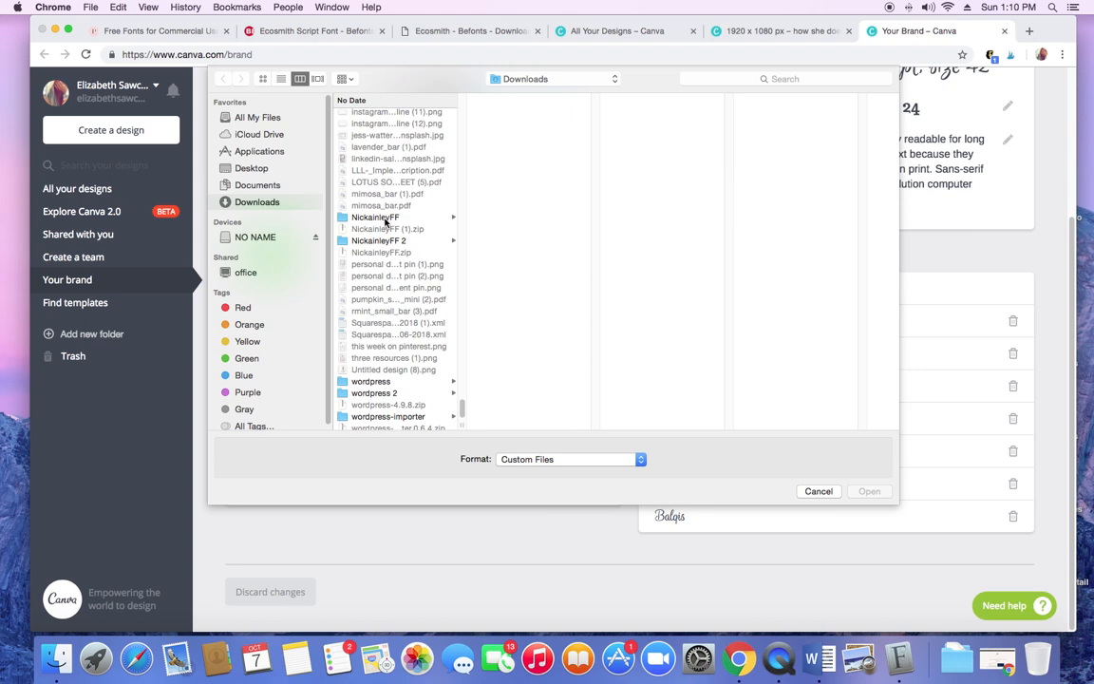
pyautogui.moveTo(462, 408); pyautogui.dragTo(463, 384)
pyautogui.click(414, 353)
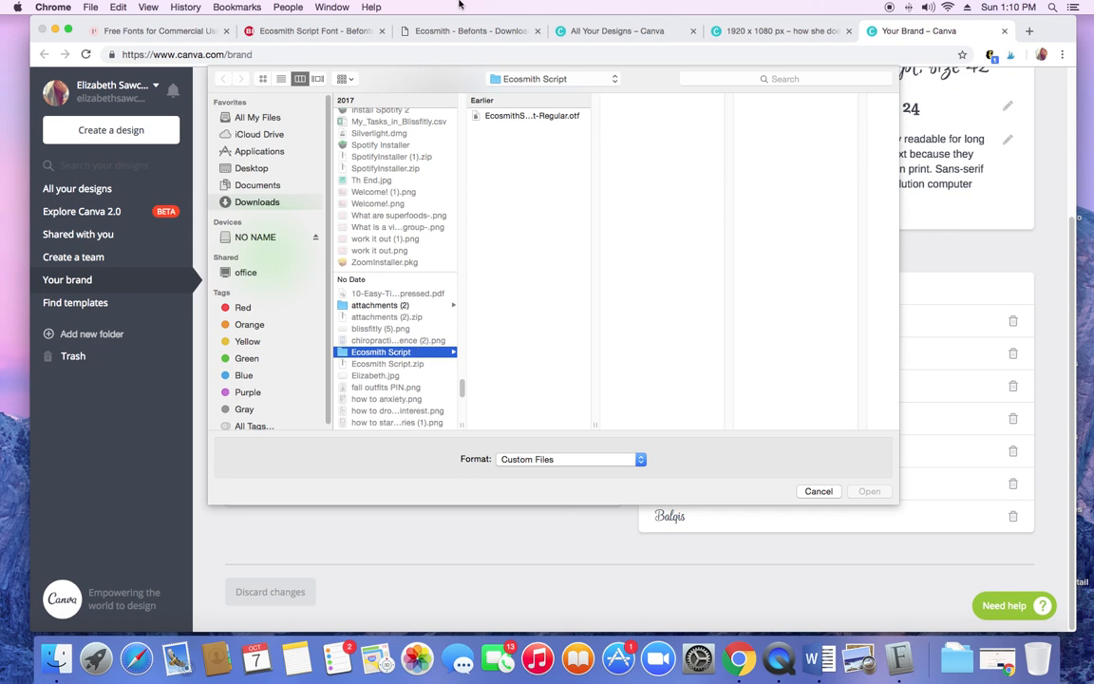
pyautogui.click(524, 116)
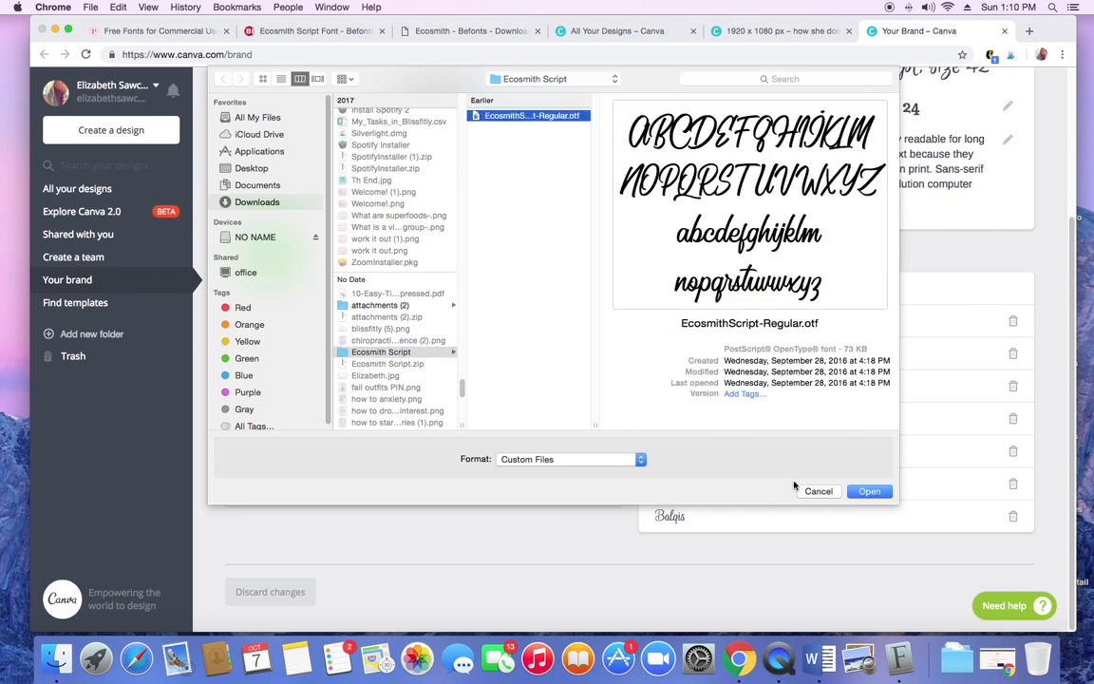
pyautogui.click(862, 492)
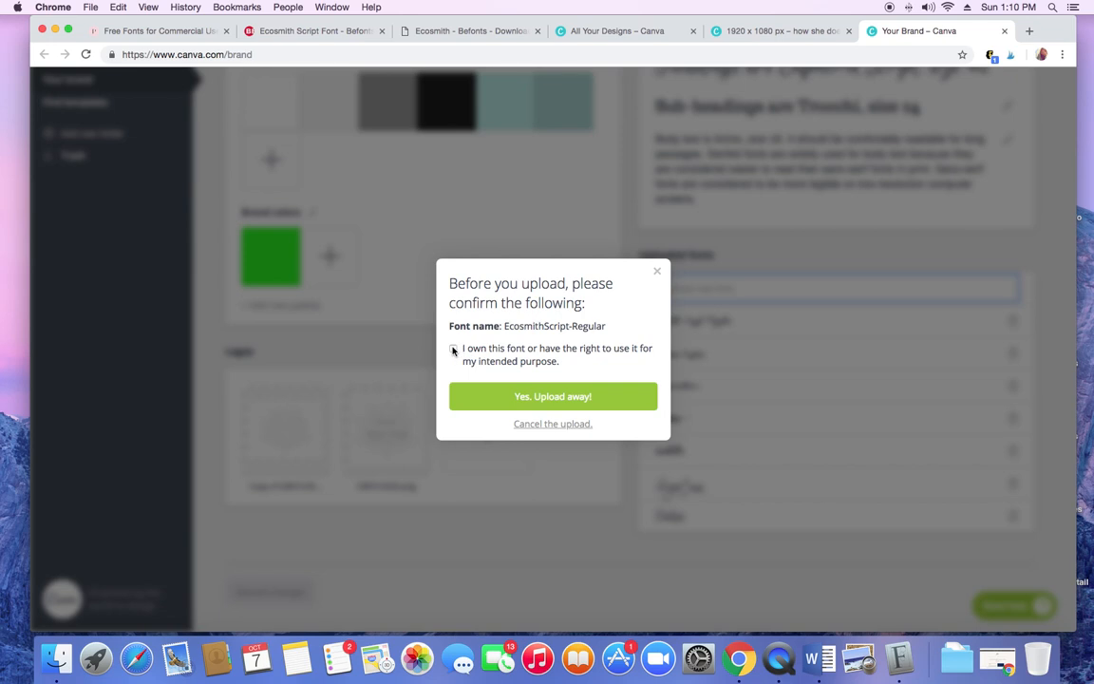
pyautogui.click(453, 348)
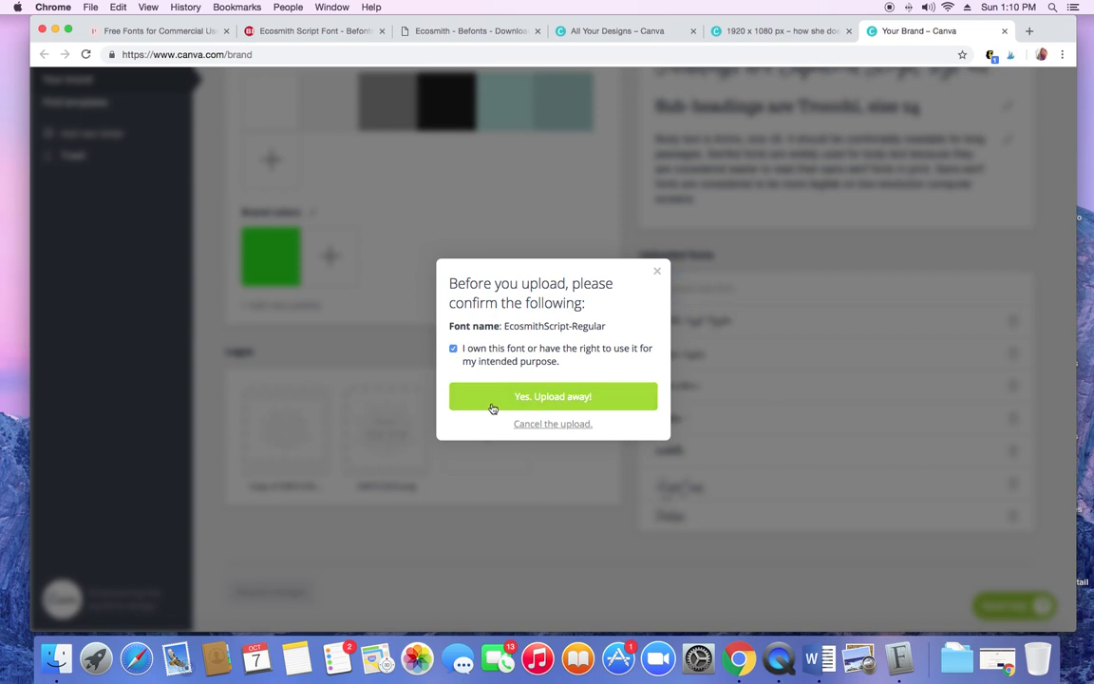
pyautogui.click(489, 399)
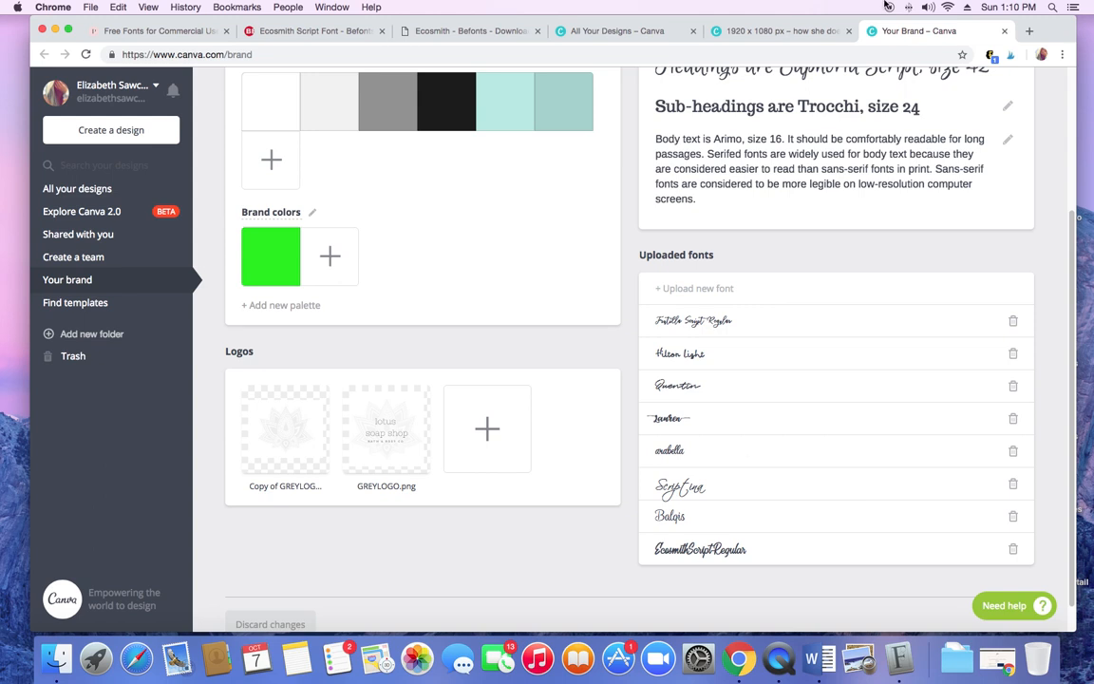
# Return to the how she does it banner design and set its "how she does it" text in the uploaded EcosmithScript-Regular font.
pyautogui.click(789, 31)
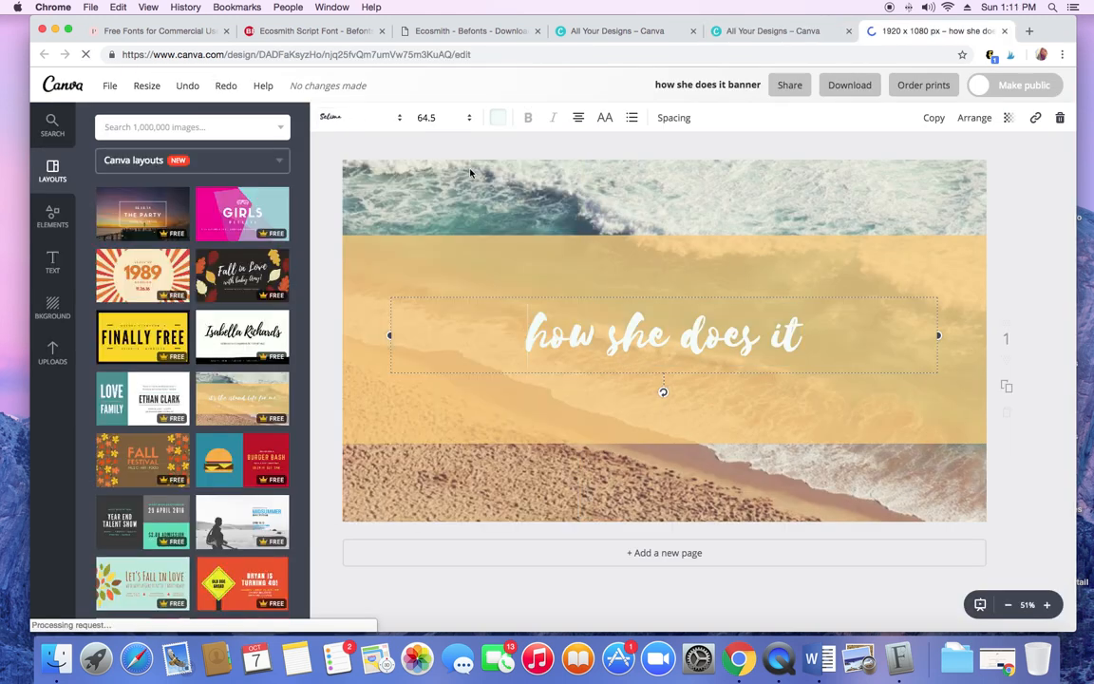
pyautogui.click(388, 122)
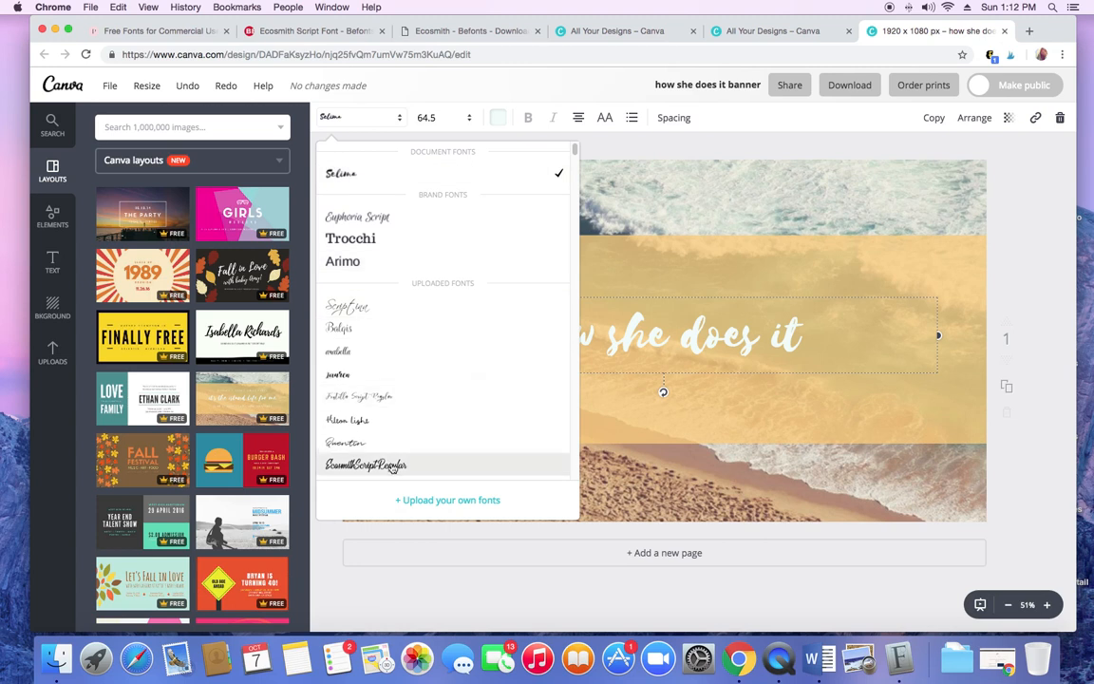
pyautogui.click(383, 465)
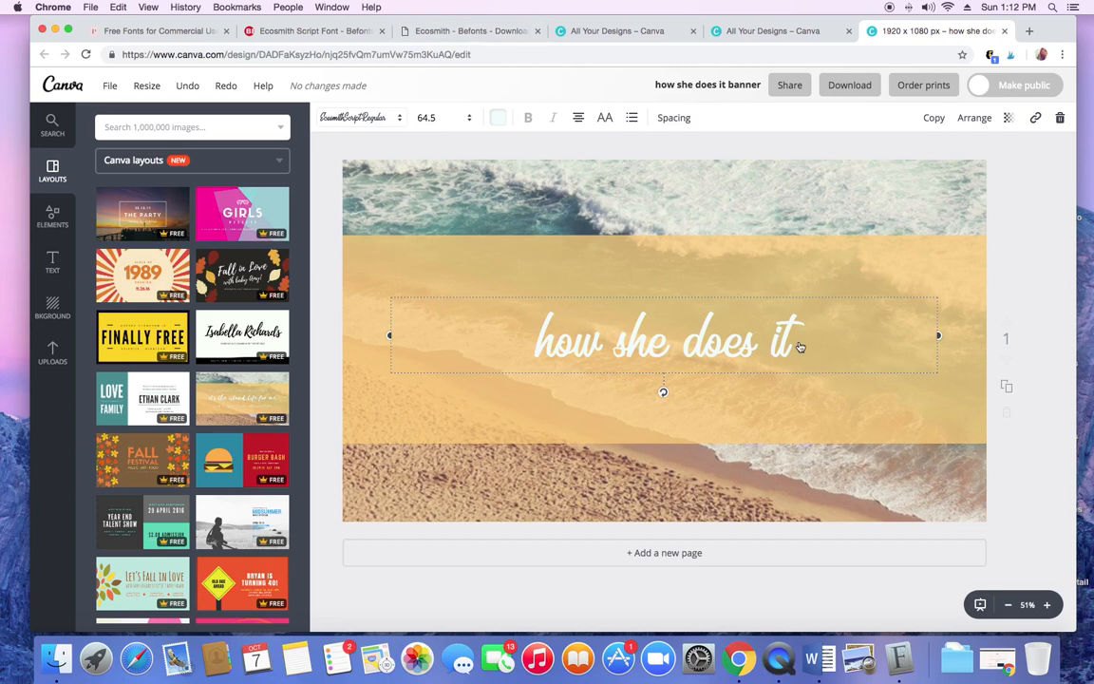
pyautogui.click(998, 201)
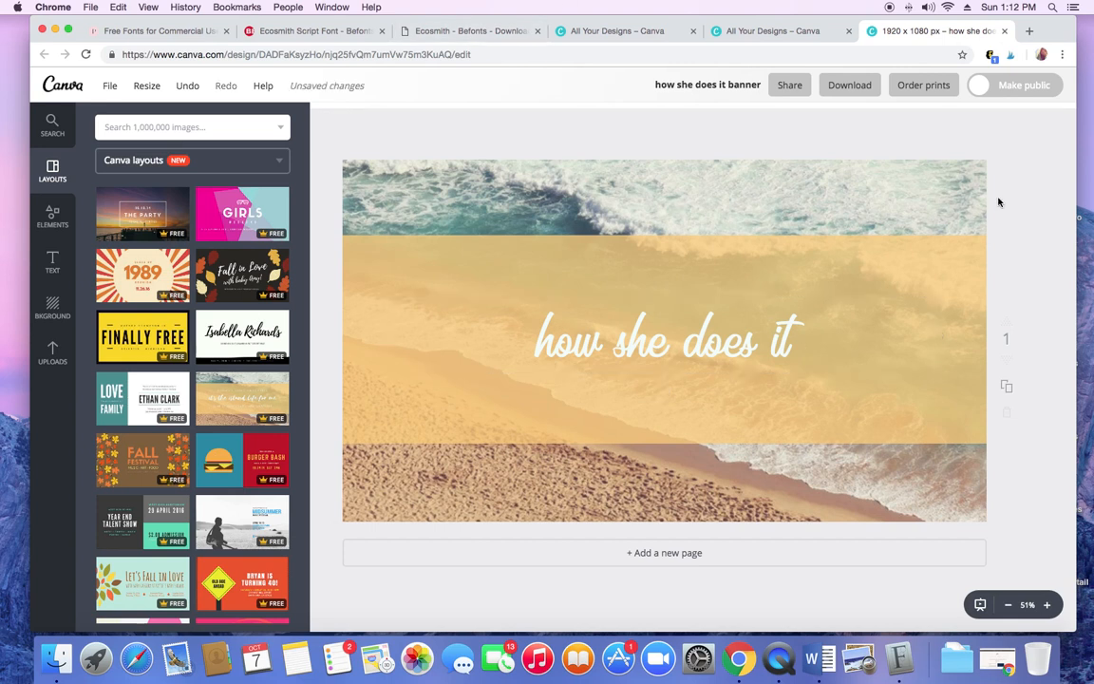
# Review the fonts available for the "how she does it" text, including the uploaded ones, without choosing another.
pyautogui.click(745, 340)
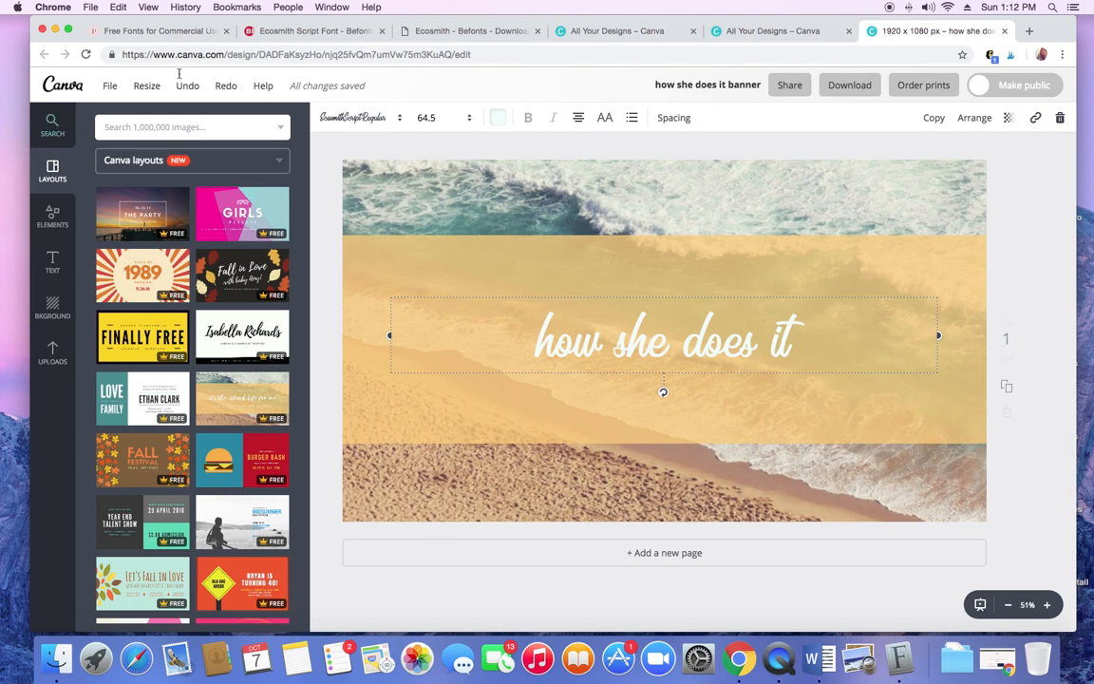
pyautogui.click(340, 109)
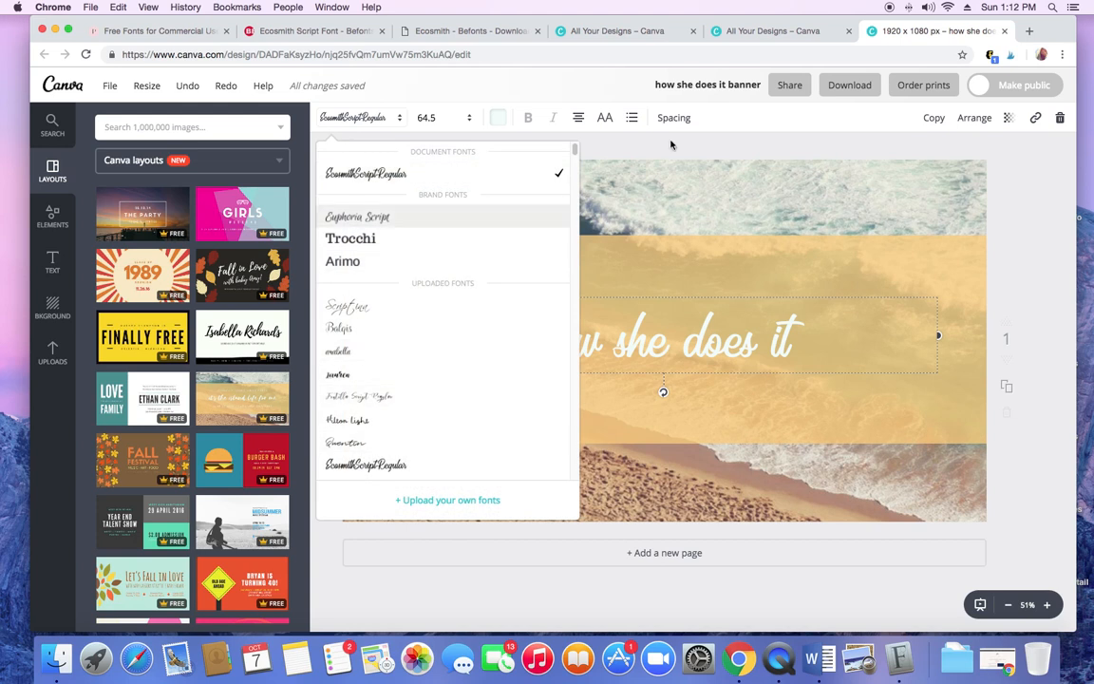
pyautogui.click(666, 67)
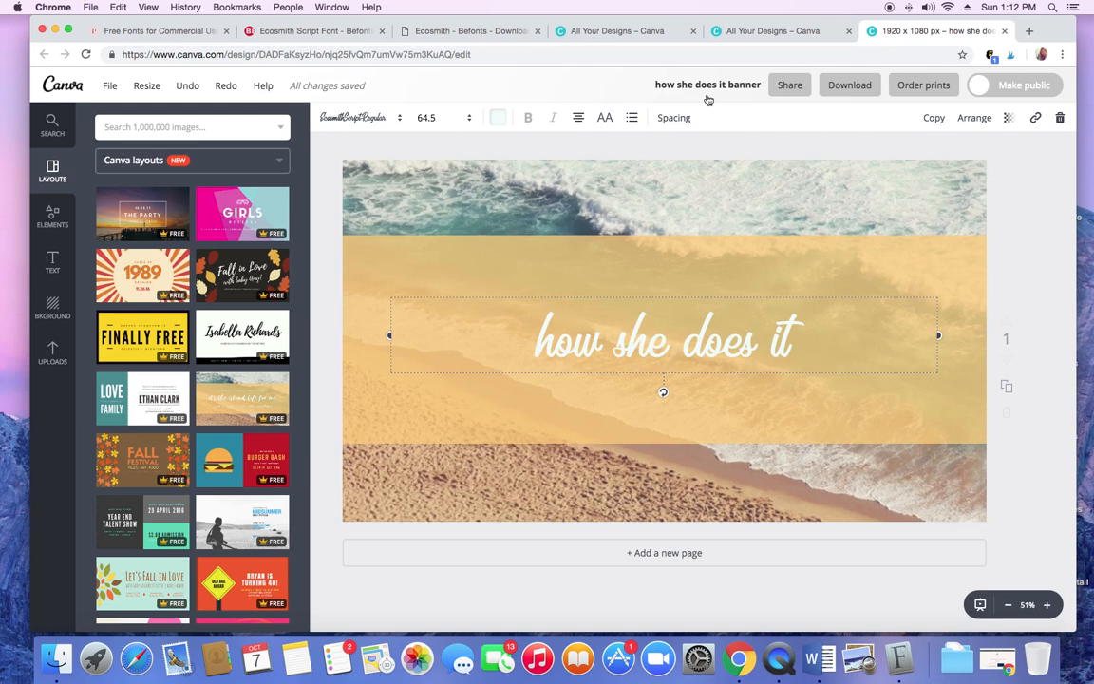